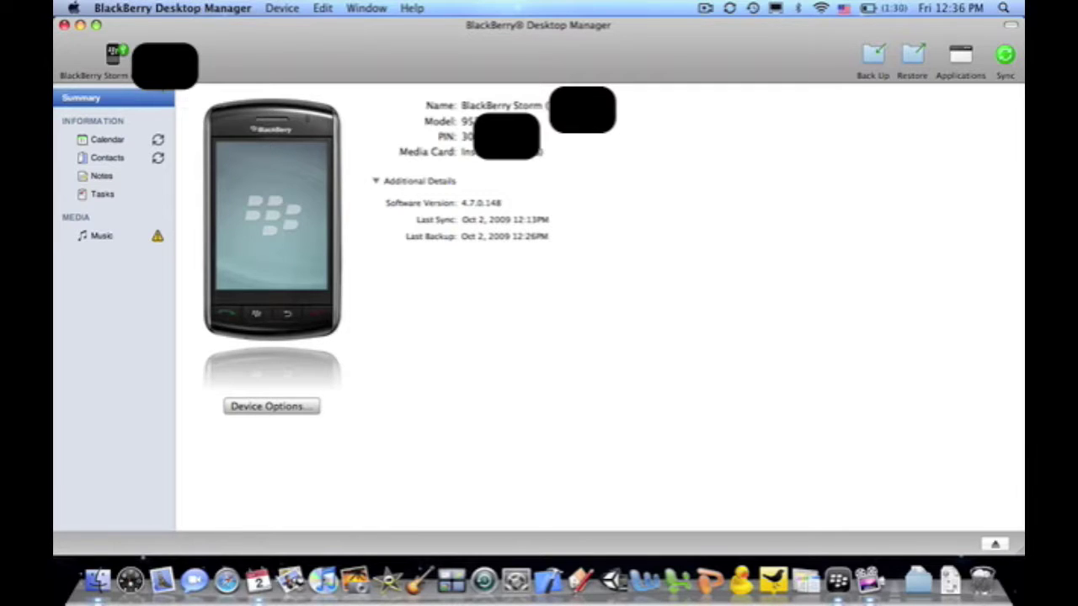
- Look over the connected devices list, application preferences and device commands without changing anything
click(115, 55)
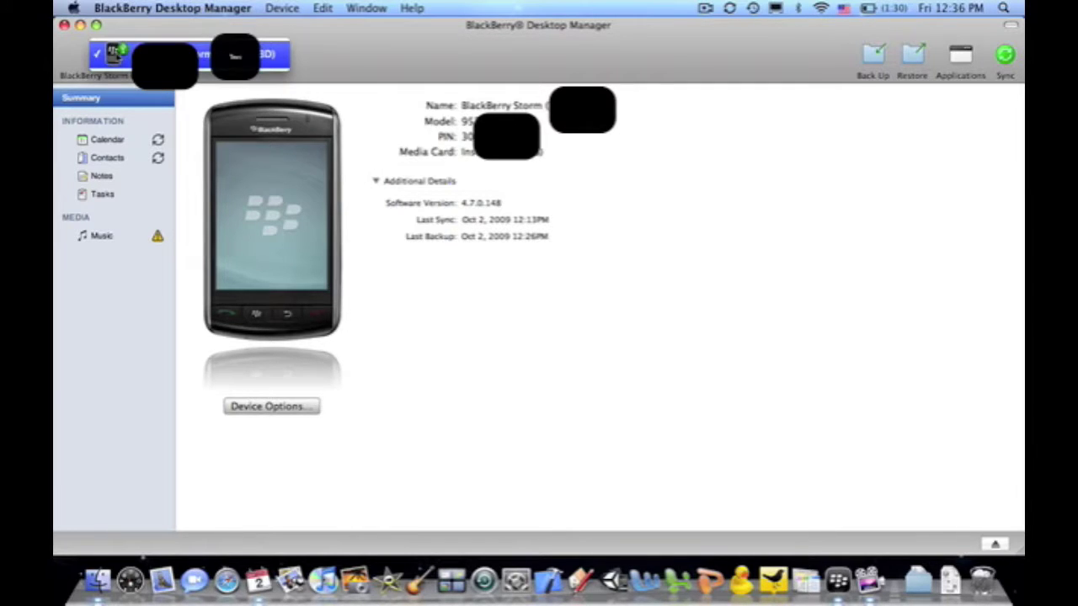
click(118, 54)
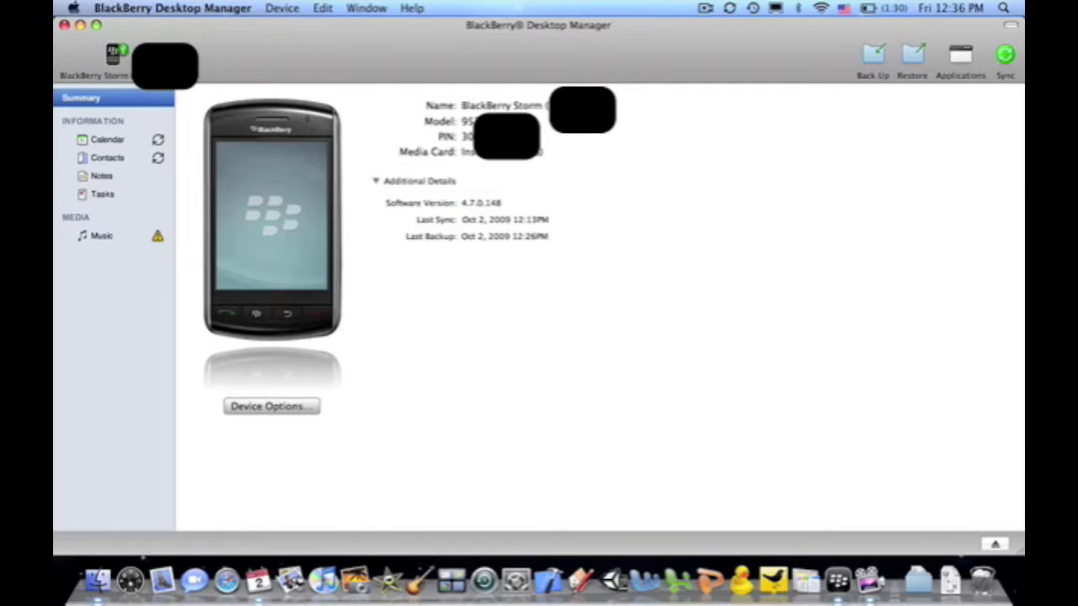
click(248, 11)
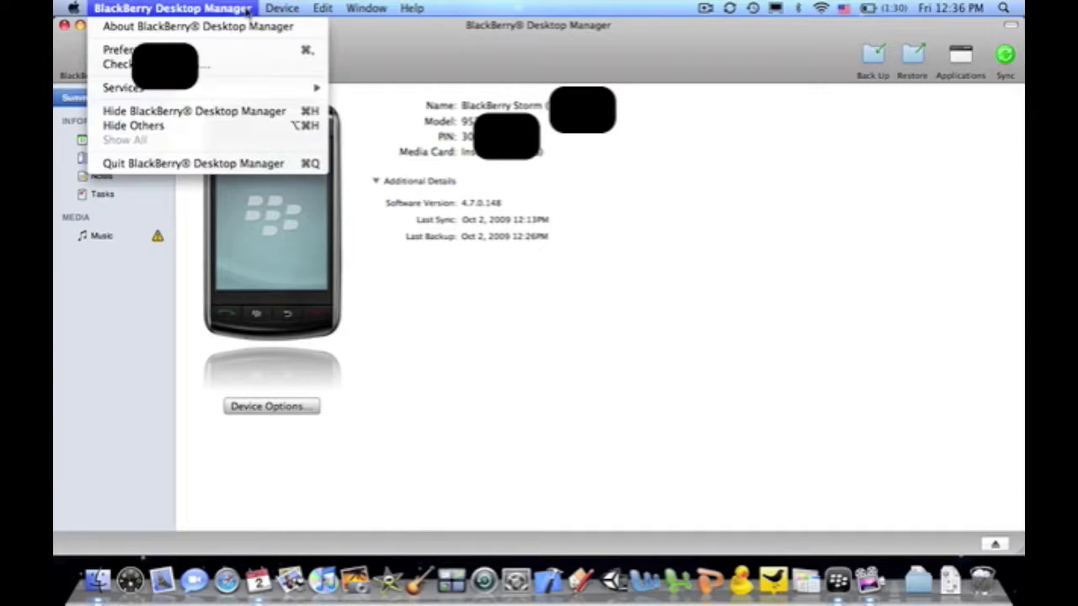
click(247, 51)
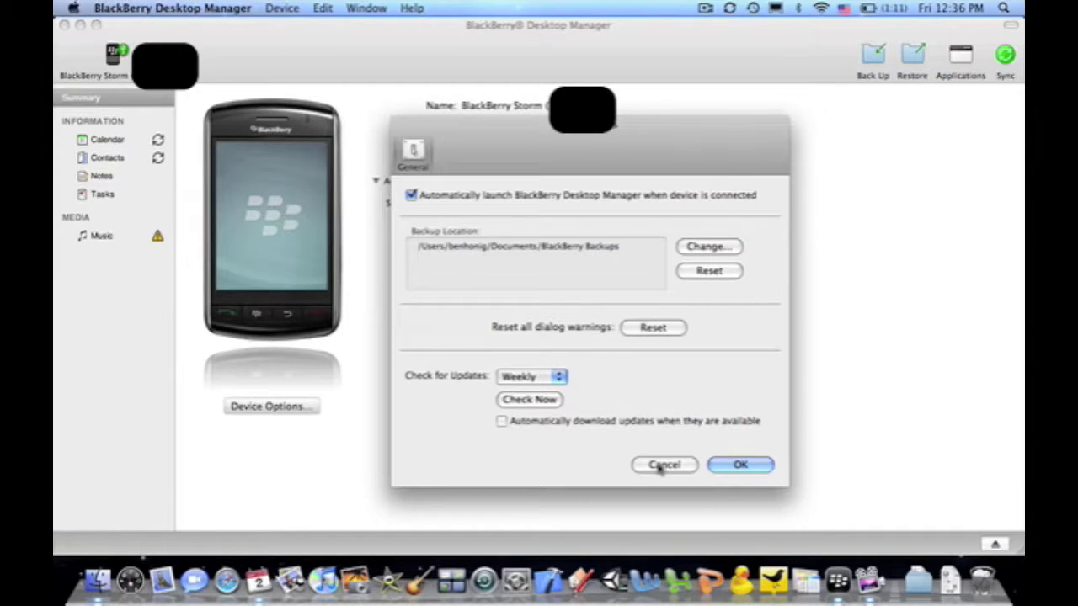
click(660, 467)
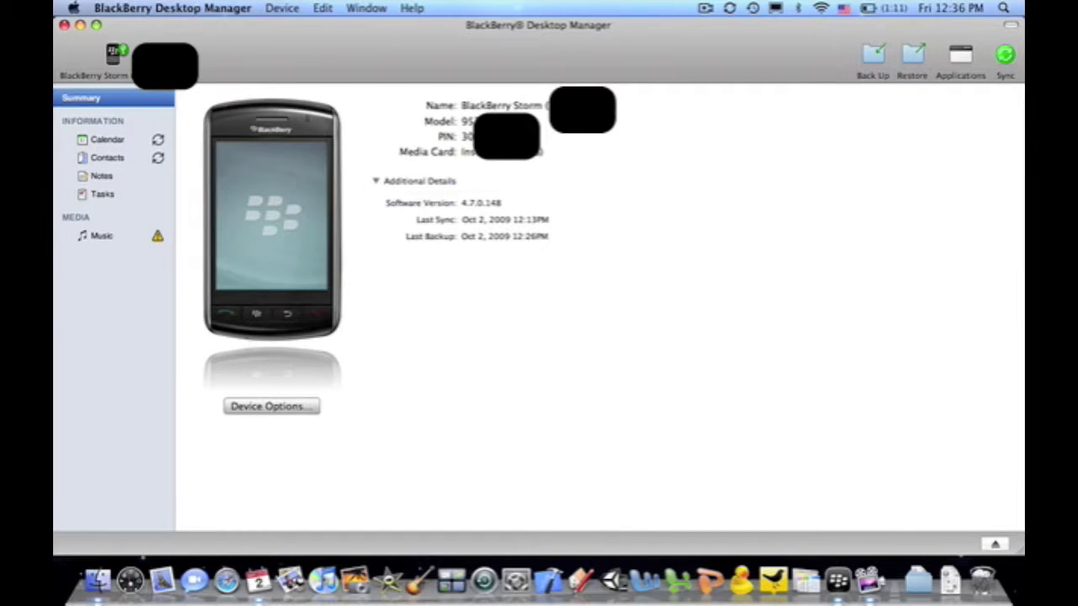
click(281, 8)
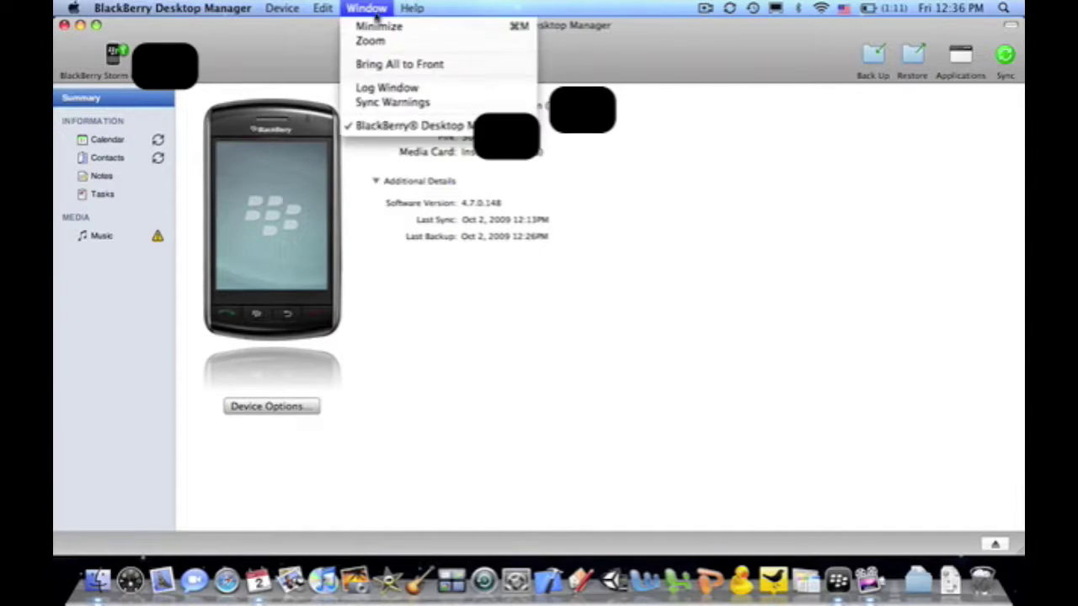
click(315, 42)
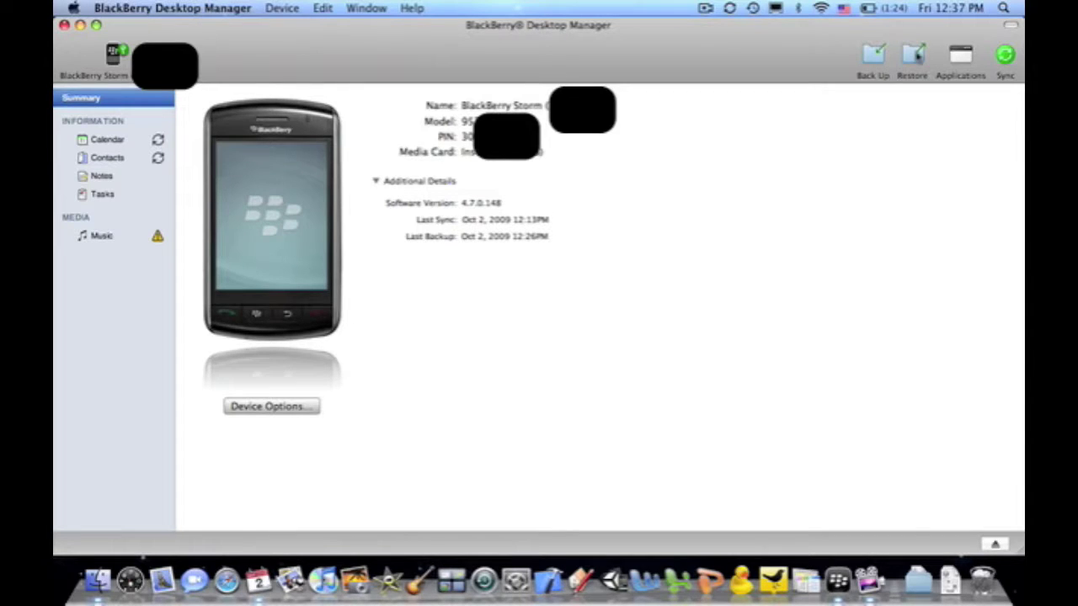
- Start a device backup, review its options, then cancel it
click(874, 62)
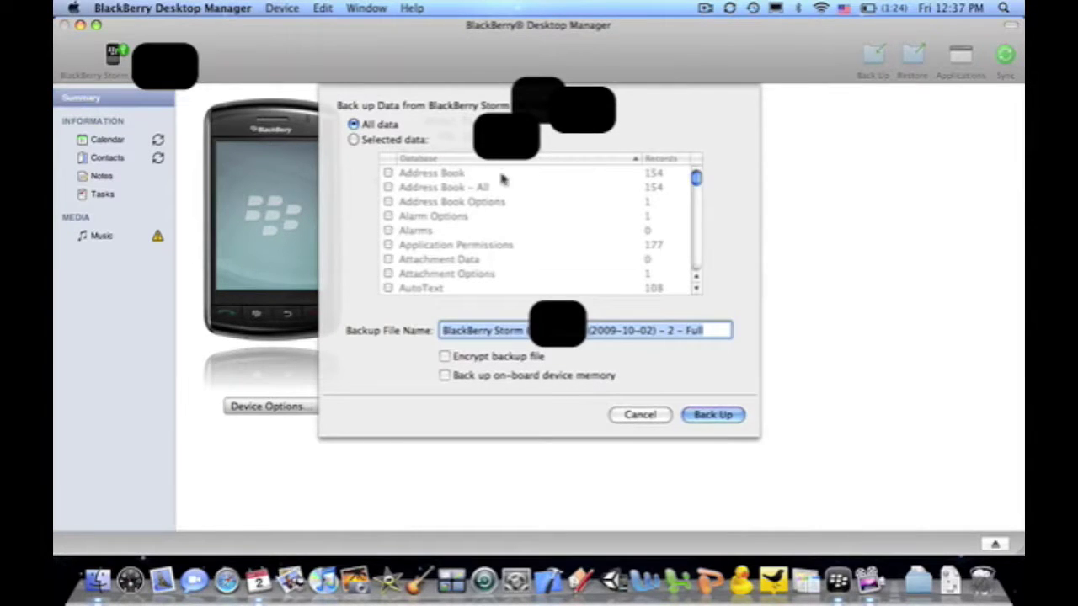
scroll(459, 206, down, 2)
scroll(459, 207, down, 5)
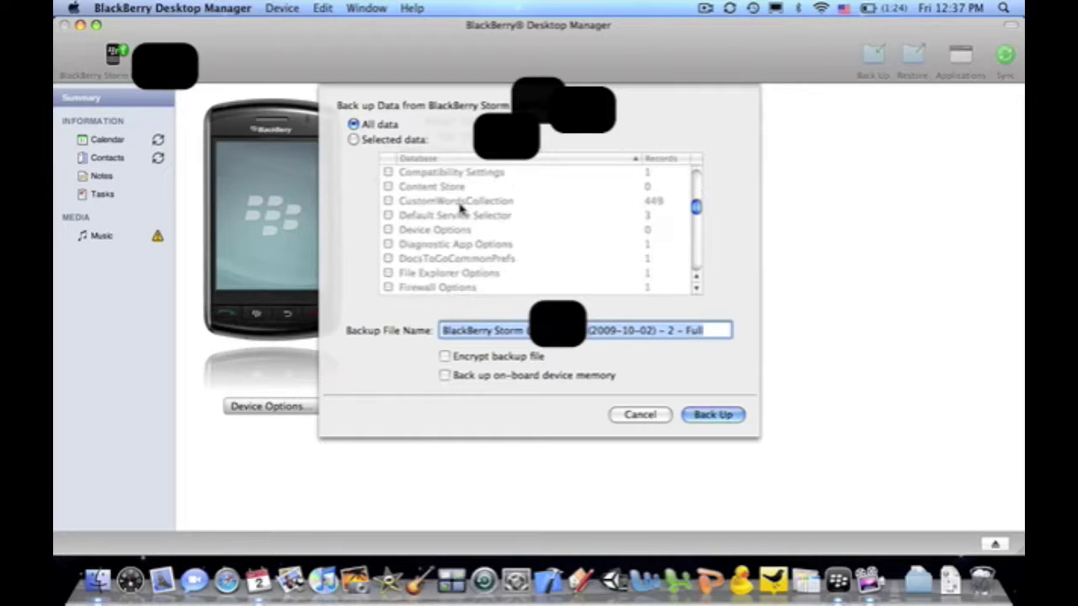
scroll(461, 209, down, 8)
scroll(458, 206, down, 3)
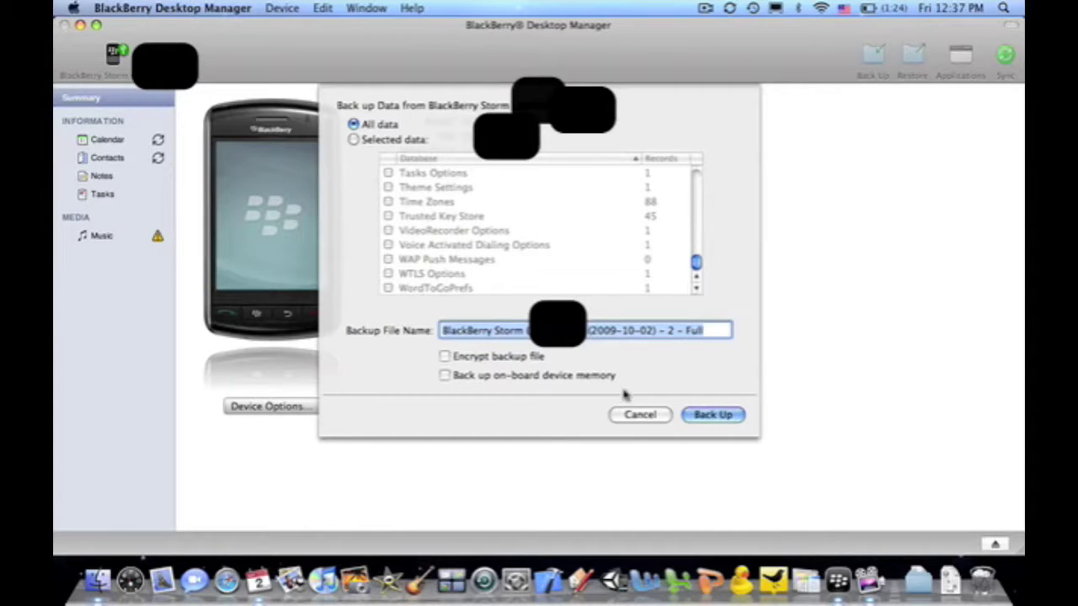
click(639, 416)
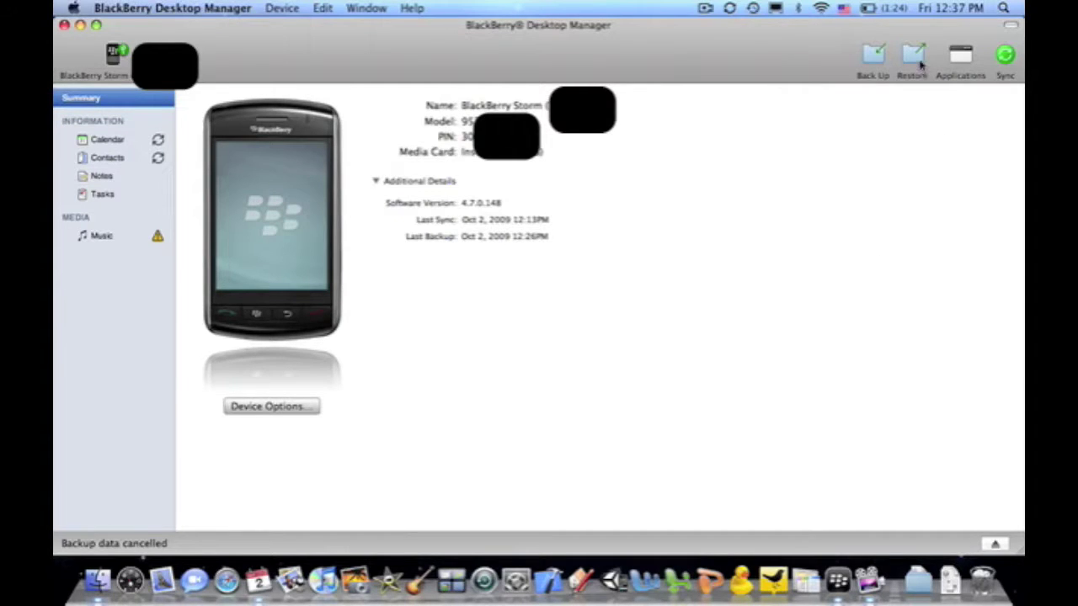
- Open the restore and the install/remove applications screens, cancelling each
click(920, 64)
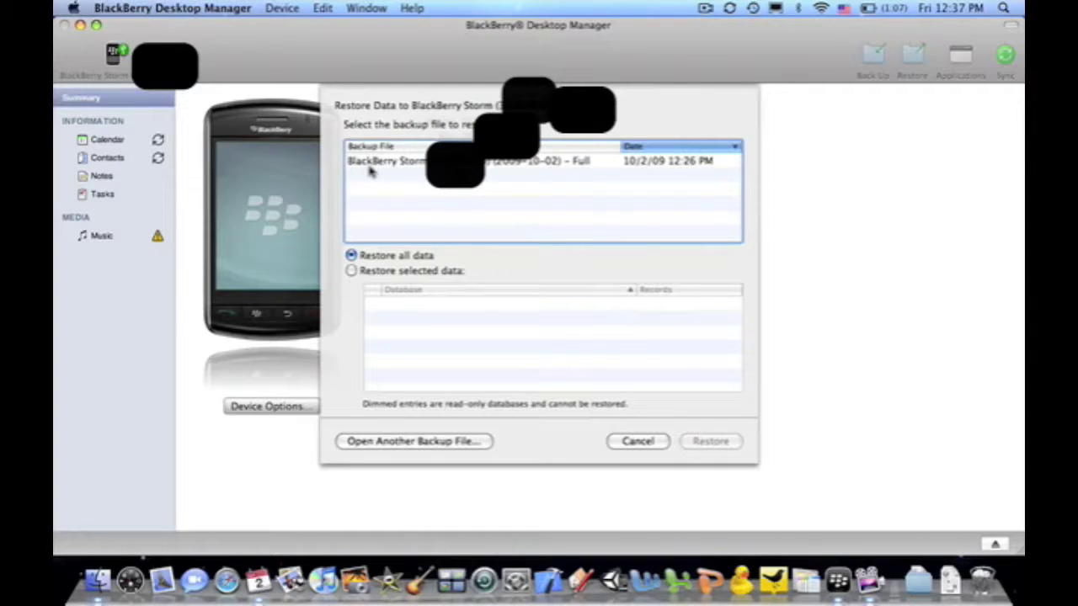
click(626, 447)
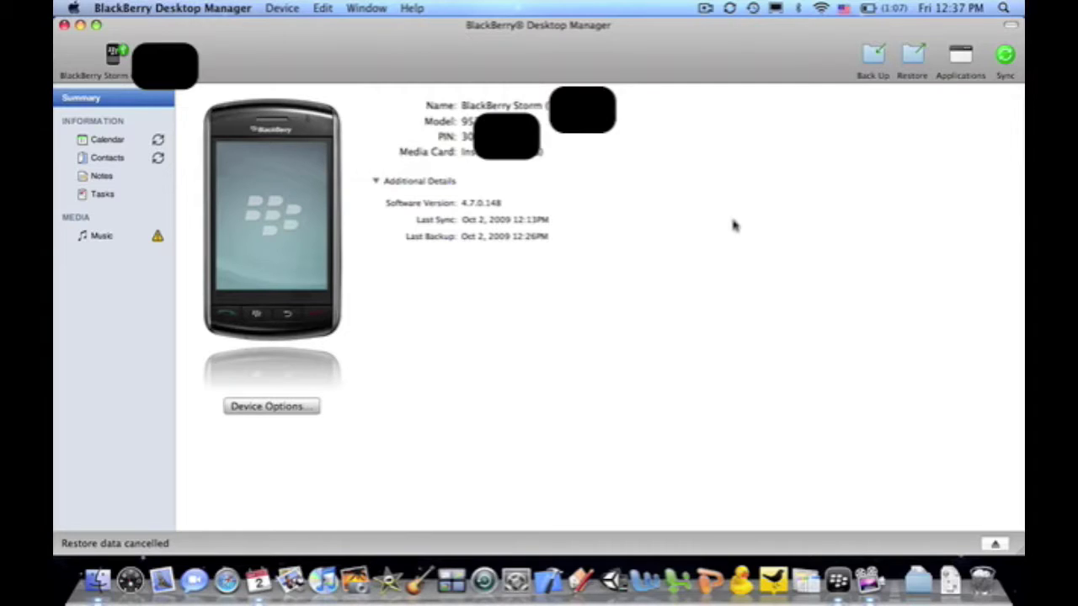
click(964, 62)
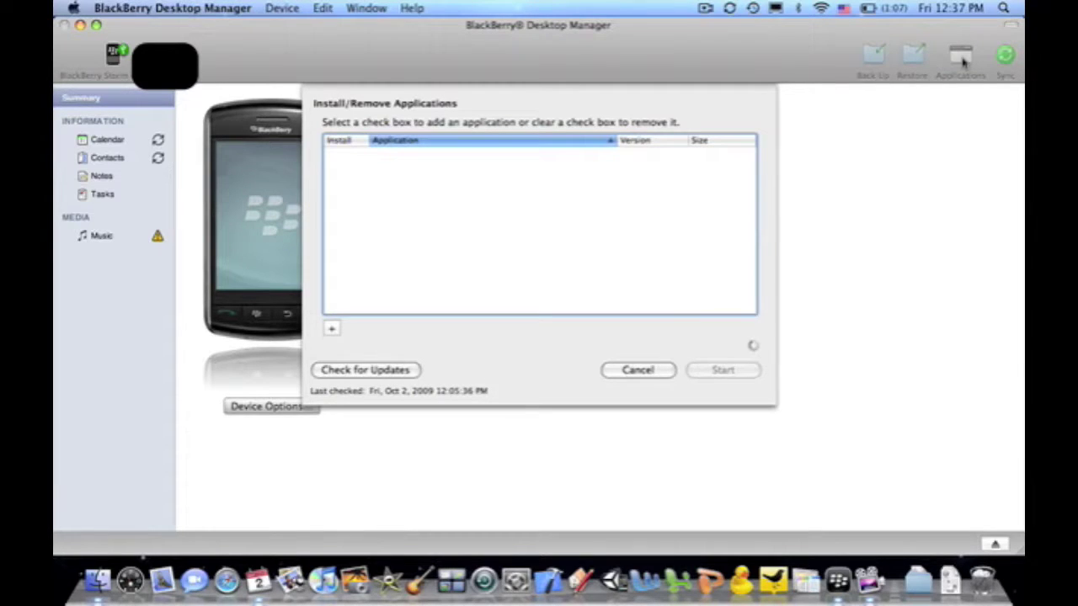
click(646, 371)
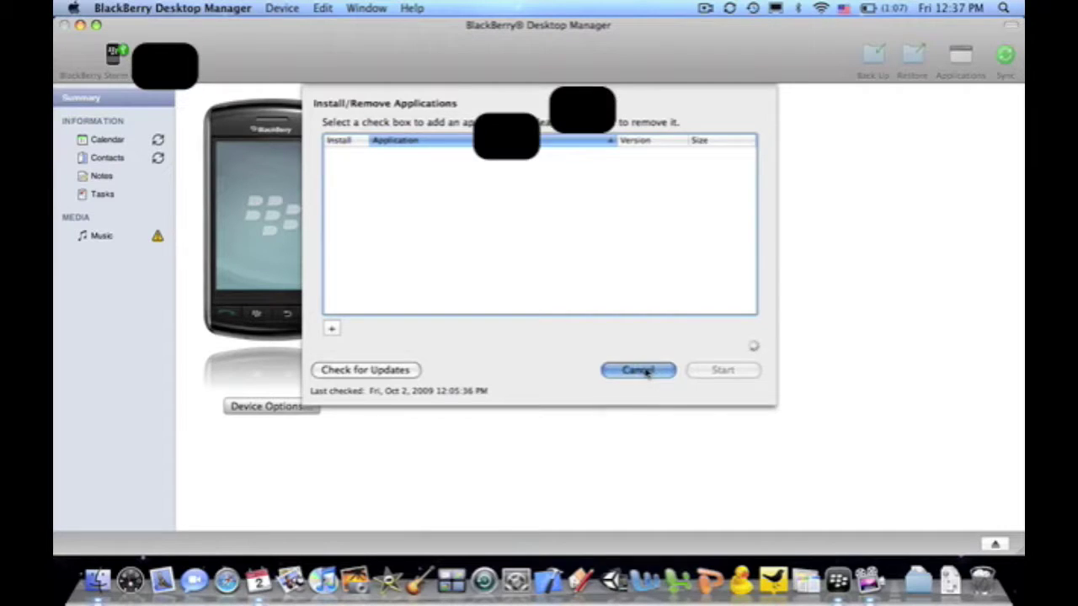
- Show the calendar sync settings and keep the sync direction as Two Way
click(130, 143)
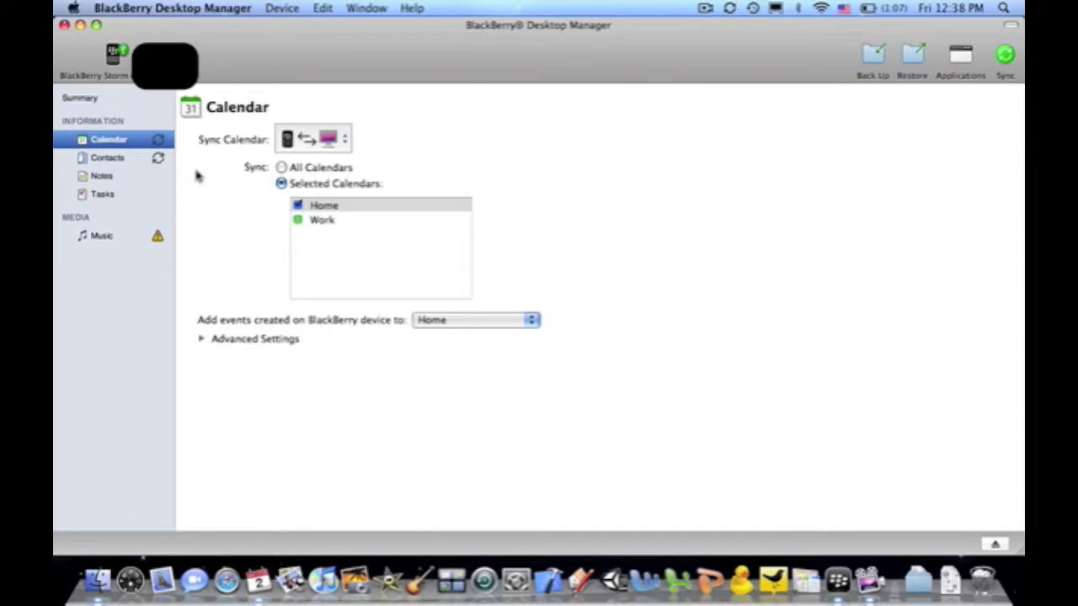
click(293, 145)
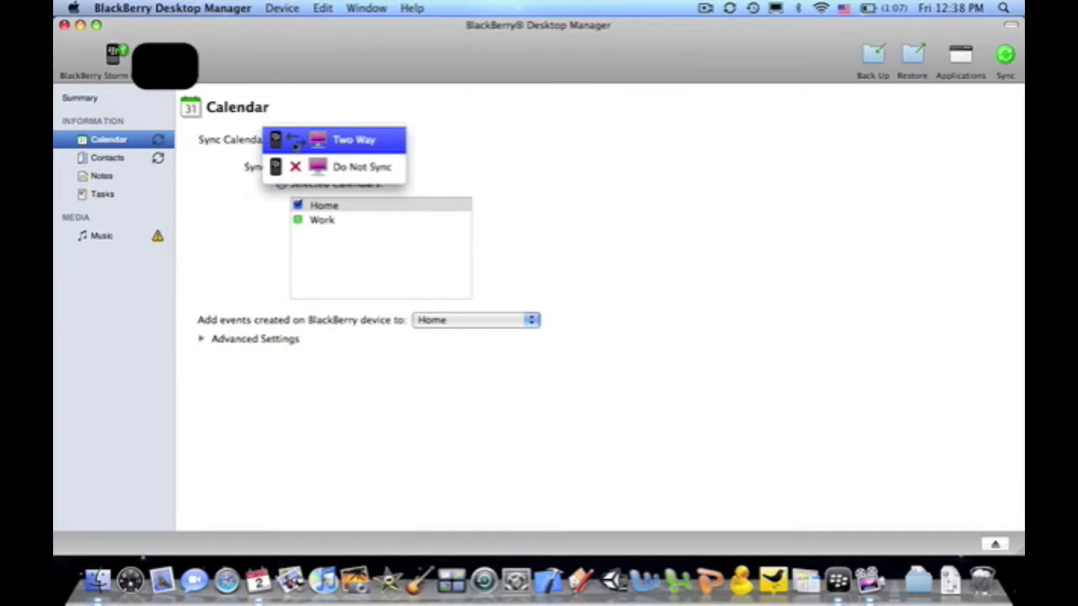
click(251, 143)
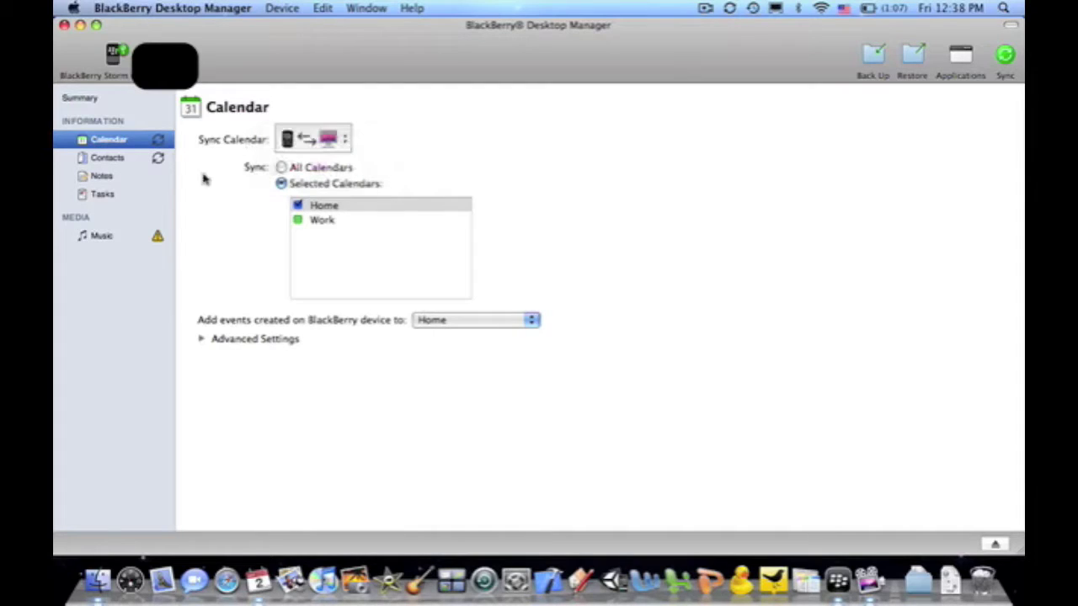
- Step through contacts, notes and tasks sync settings, ending on music with only Recently Played syncing
click(155, 160)
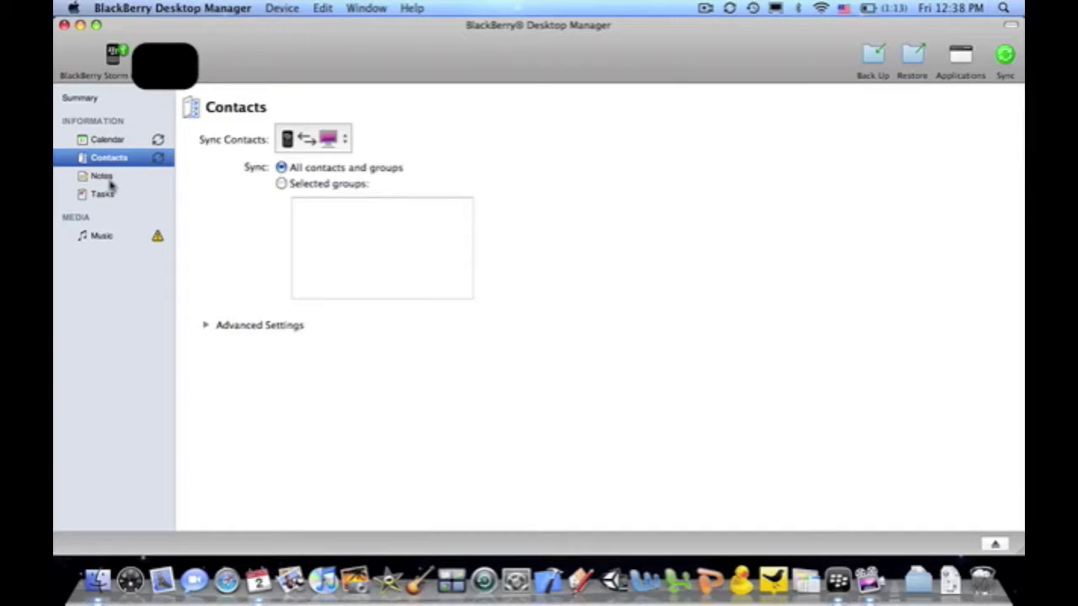
click(102, 177)
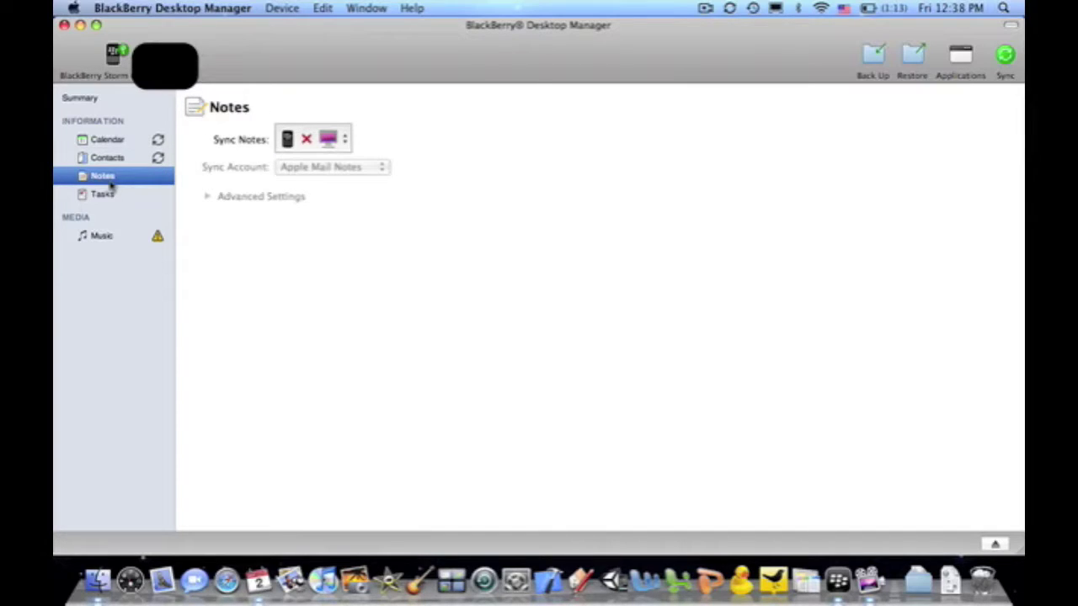
click(115, 197)
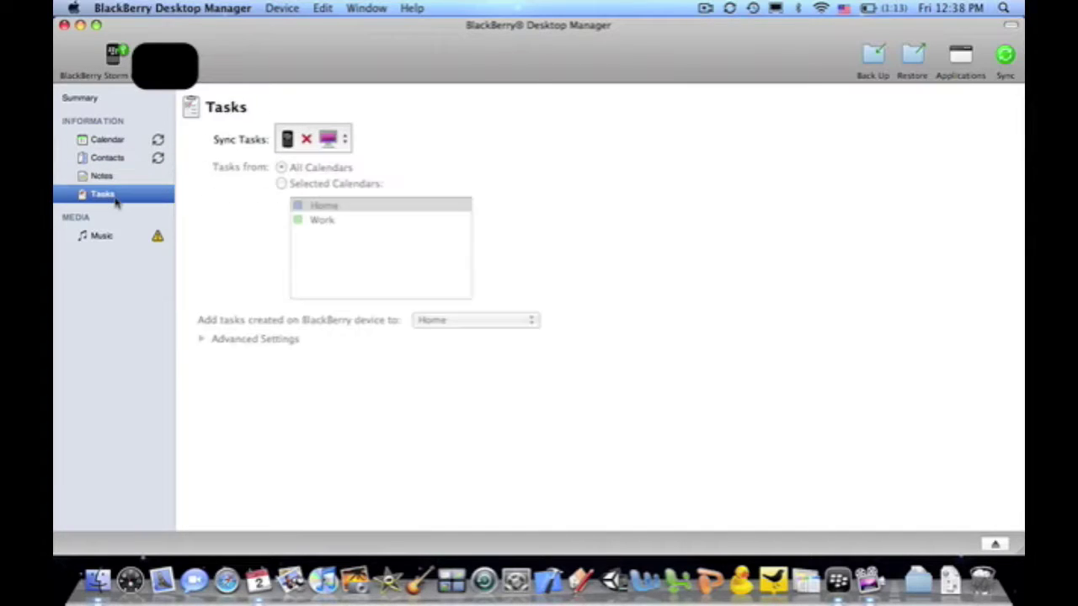
click(120, 242)
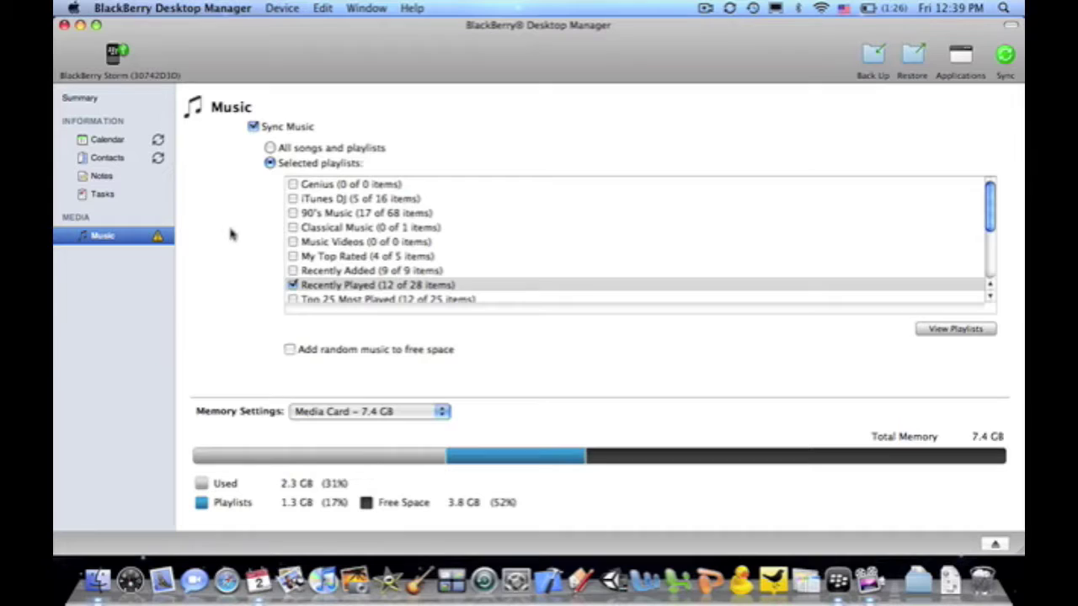
scroll(381, 253, down, 2)
scroll(381, 252, down, 4)
scroll(382, 253, down, 1)
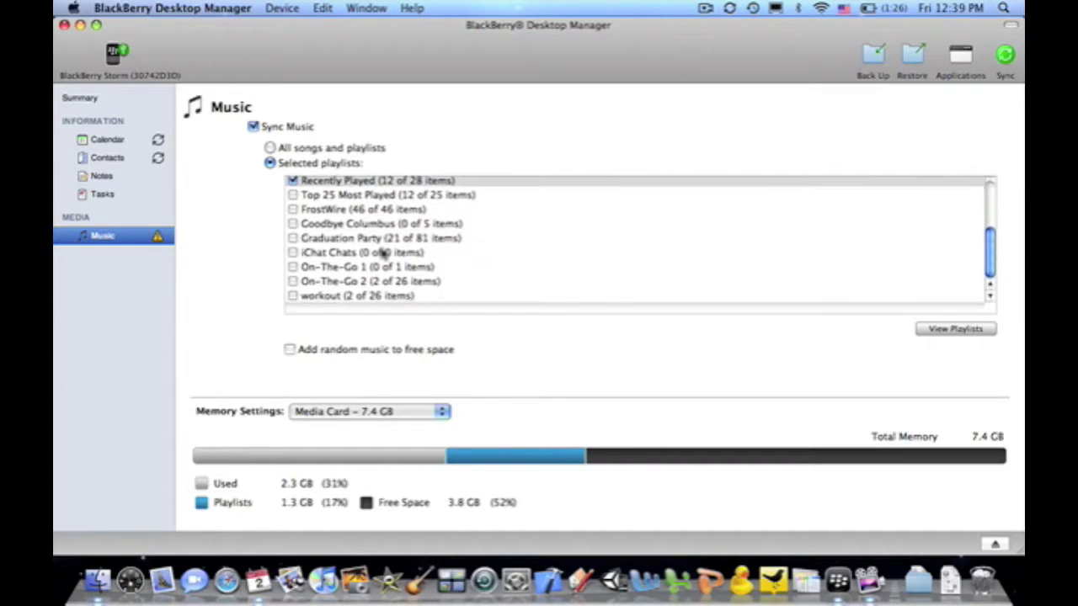
scroll(387, 253, up, 2)
scroll(387, 253, up, 5)
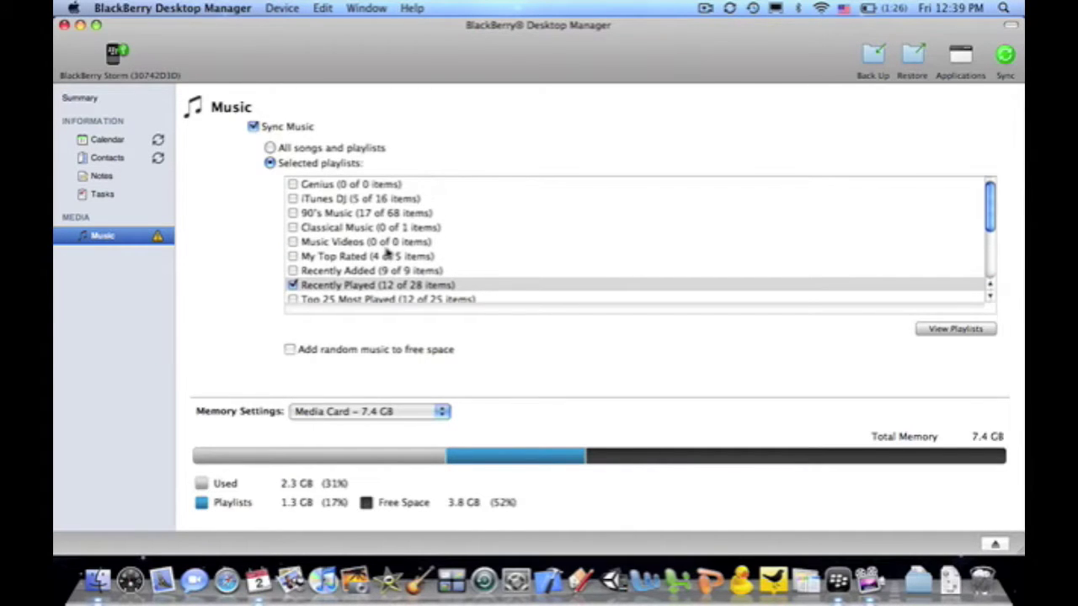